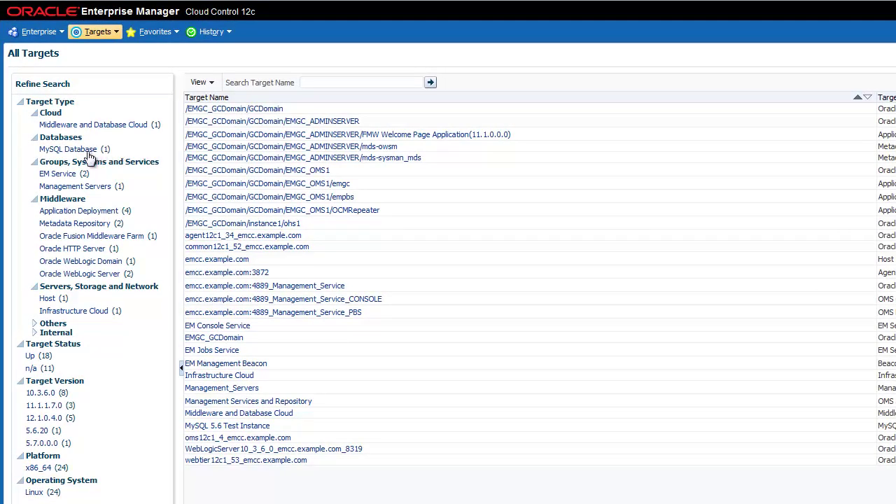
Filter the target list to MySQL Database and open Setup > Add Target > Add Targets Manually.
{"action": "left_click", "coordinate": [67, 150]}
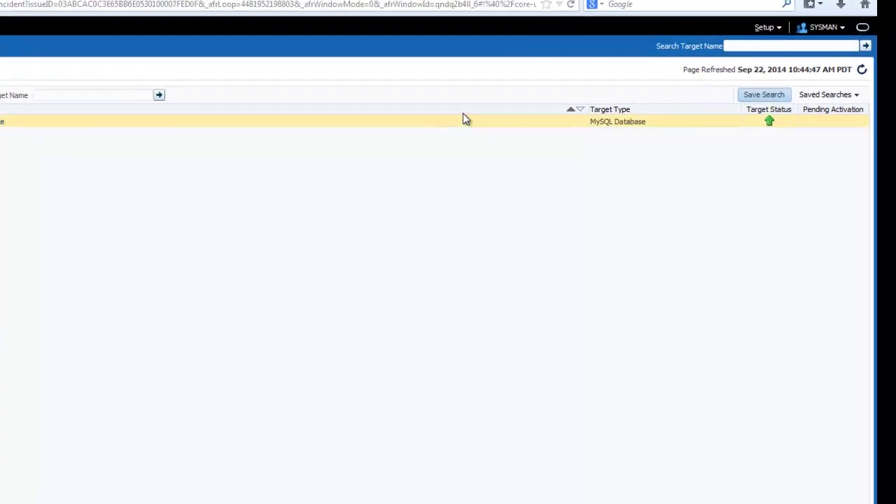
{"action": "left_click", "coordinate": [761, 12]}
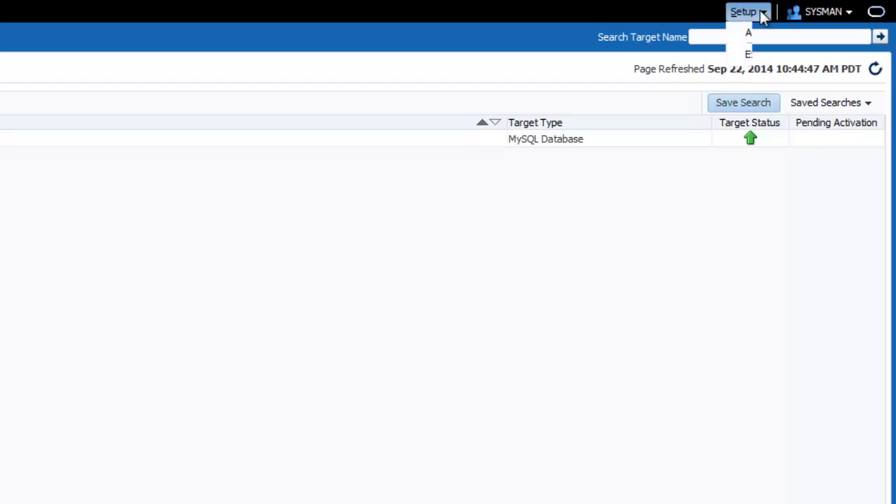
{"action": "mouse_move", "coordinate": [774, 33]}
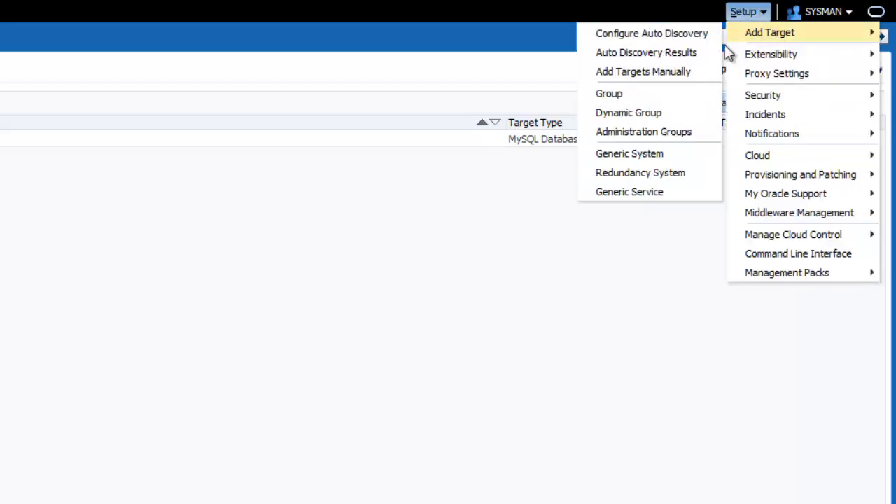
{"action": "left_click", "coordinate": [685, 76]}
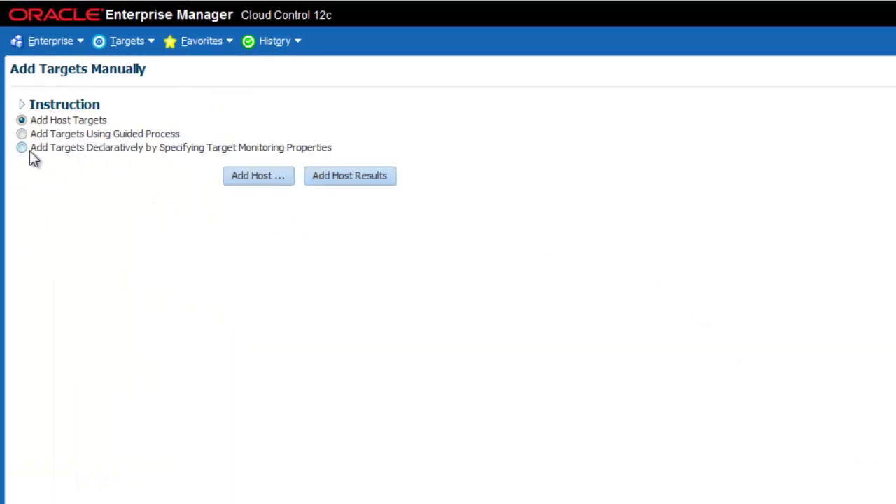
Add a MySQL Database target declaratively, monitored by agent emcc.example.com:3872.
{"action": "left_click", "coordinate": [22, 148]}
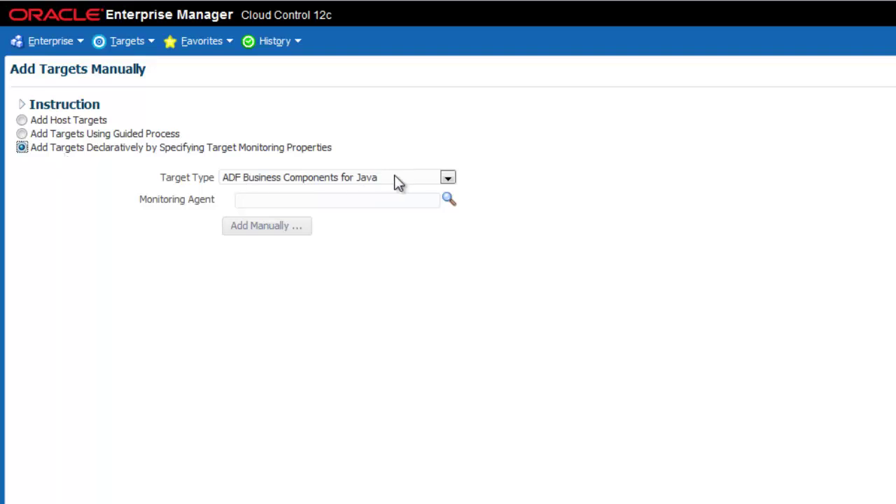
{"action": "left_click", "coordinate": [448, 178]}
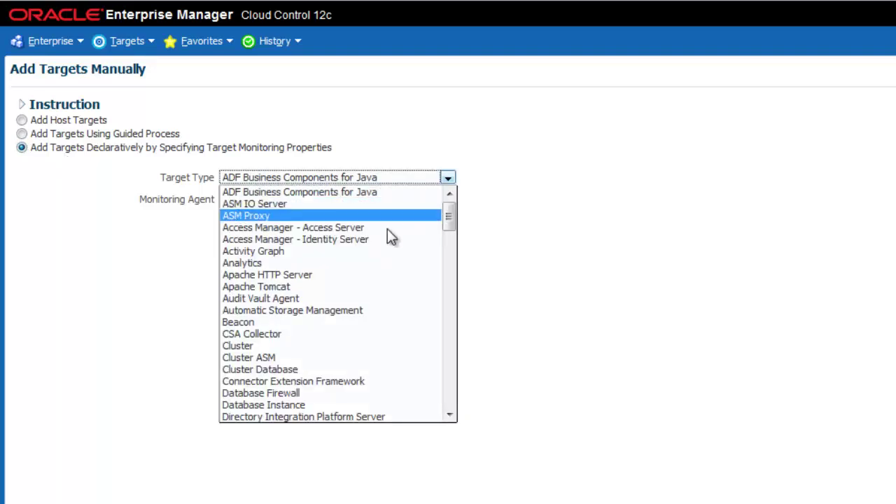
{"action": "scroll", "coordinate": [390, 236], "scroll_direction": "down", "scroll_amount": 12}
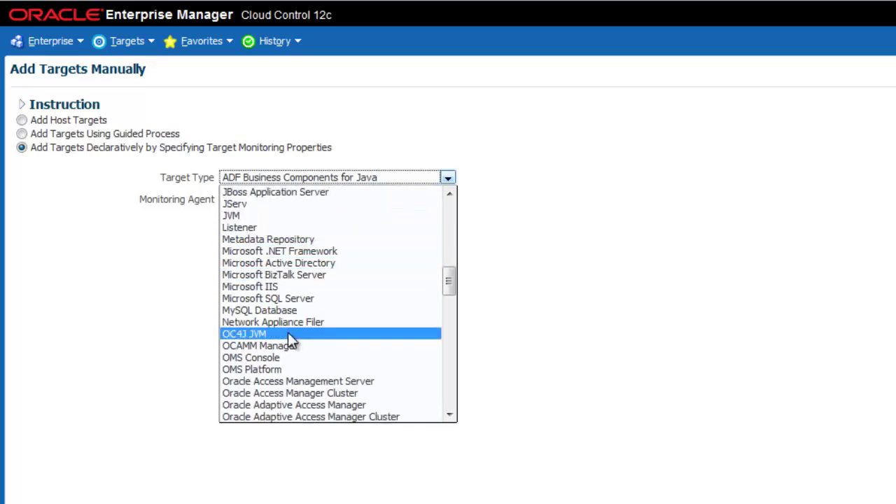
{"action": "left_click", "coordinate": [288, 311]}
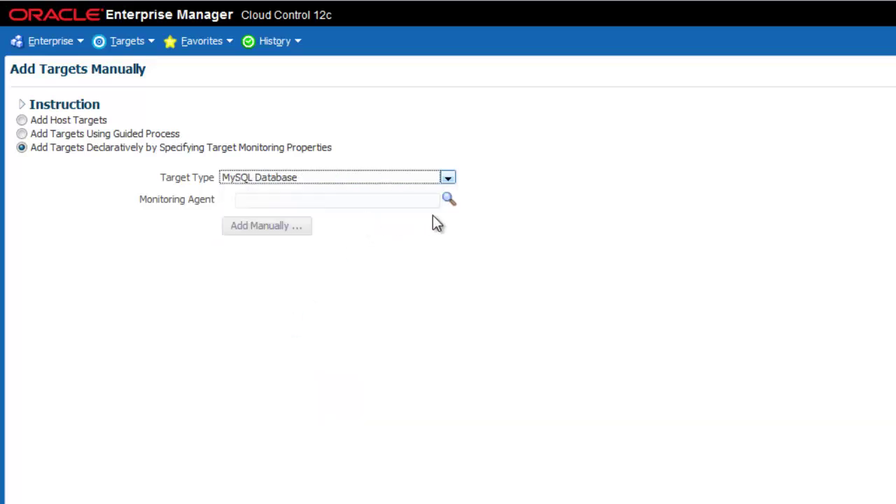
{"action": "left_click", "coordinate": [449, 201]}
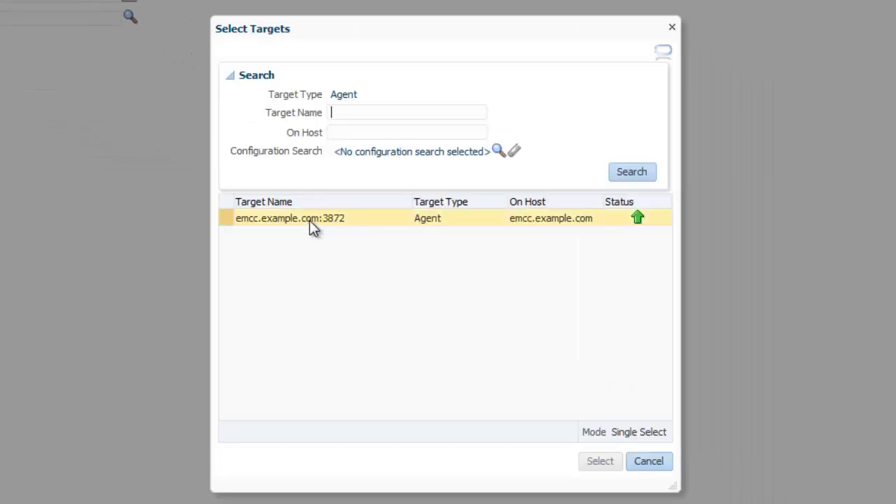
{"action": "left_click", "coordinate": [310, 221]}
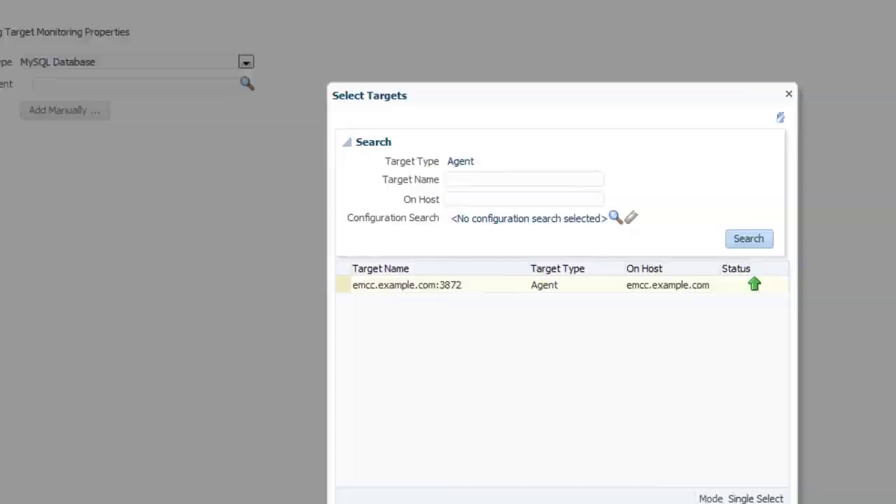
{"action": "left_click", "coordinate": [601, 461]}
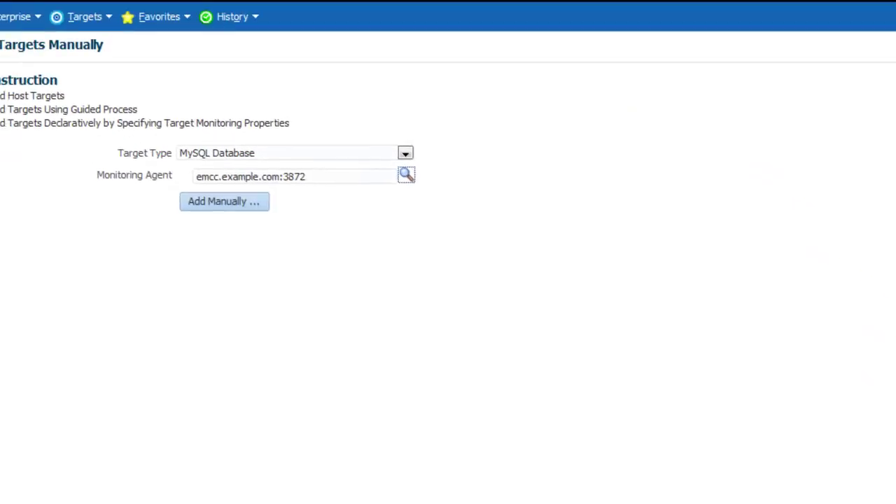
{"action": "left_click", "coordinate": [275, 232]}
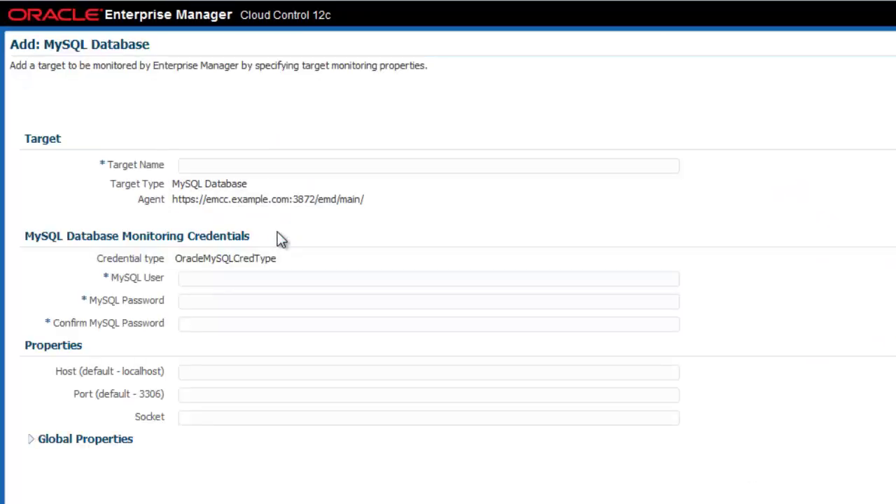
Name the target 'MySQL 5.7 labs' and enter MySQL user root with the password twice.
{"action": "left_click", "coordinate": [282, 169]}
{"action": "type", "text": "M"}
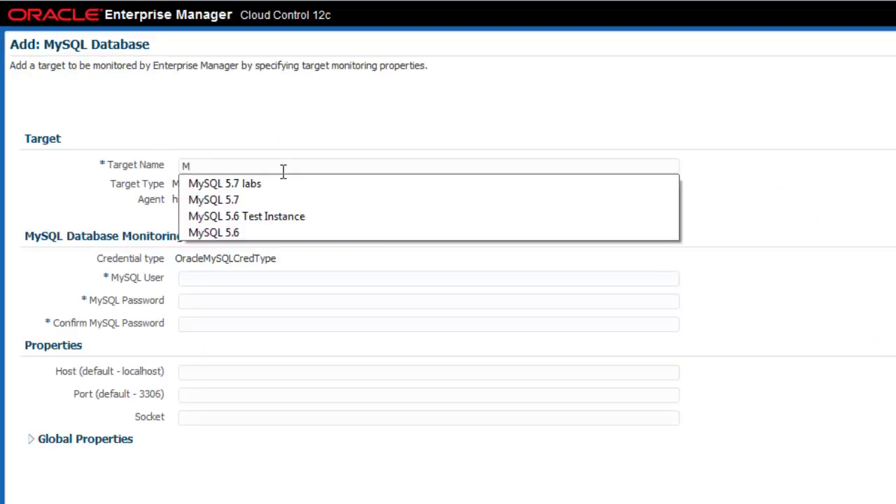
{"action": "left_click", "coordinate": [294, 185]}
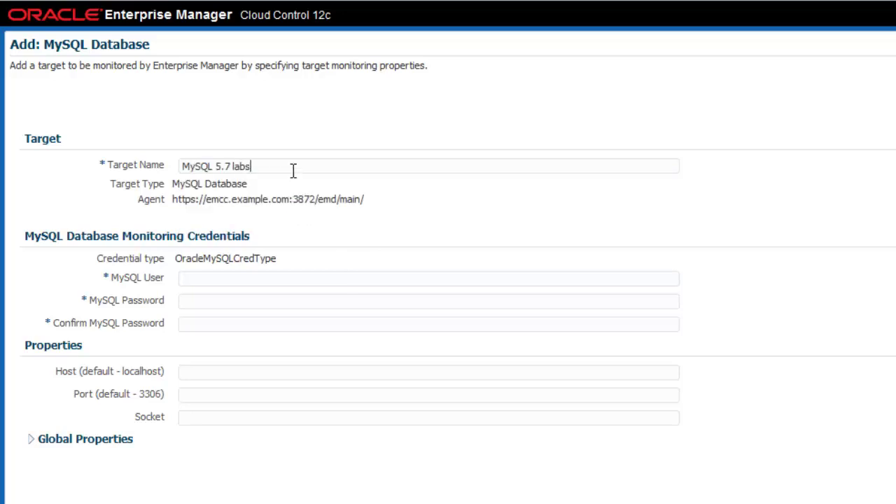
{"action": "left_click", "coordinate": [257, 278]}
{"action": "type", "text": "root"}
{"action": "key", "text": "Tab"}
{"action": "type", "text": "root"}
{"action": "key", "text": "Tab"}
{"action": "type", "text": "root"}
Set host 192.168.1.10 and port 3357, then submit the new MySQL target.
{"action": "key", "text": "Tab"}
{"action": "type", "text": "19"}
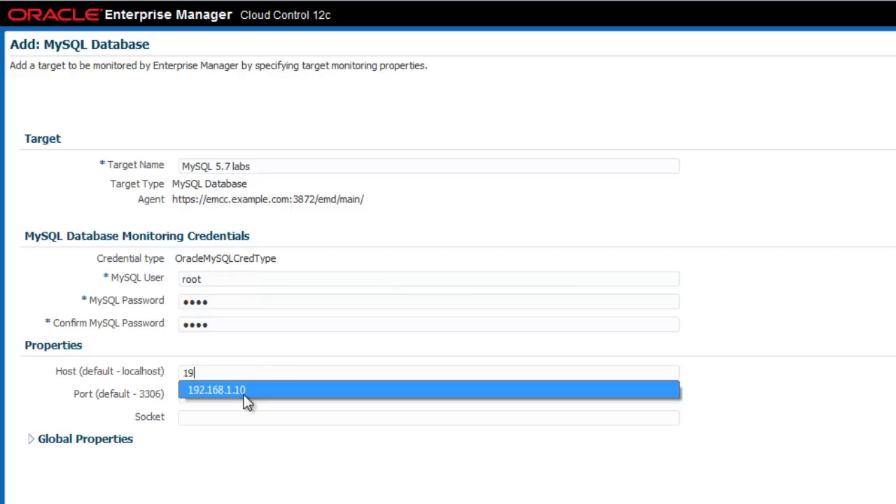
{"action": "left_click", "coordinate": [246, 399]}
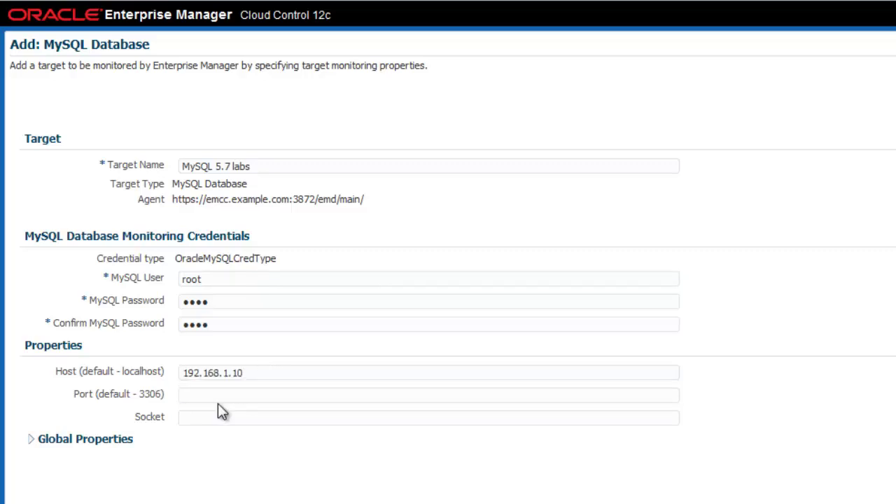
{"action": "left_click", "coordinate": [217, 396]}
{"action": "type", "text": "3"}
{"action": "left_click", "coordinate": [220, 414]}
{"action": "left_click", "coordinate": [282, 395]}
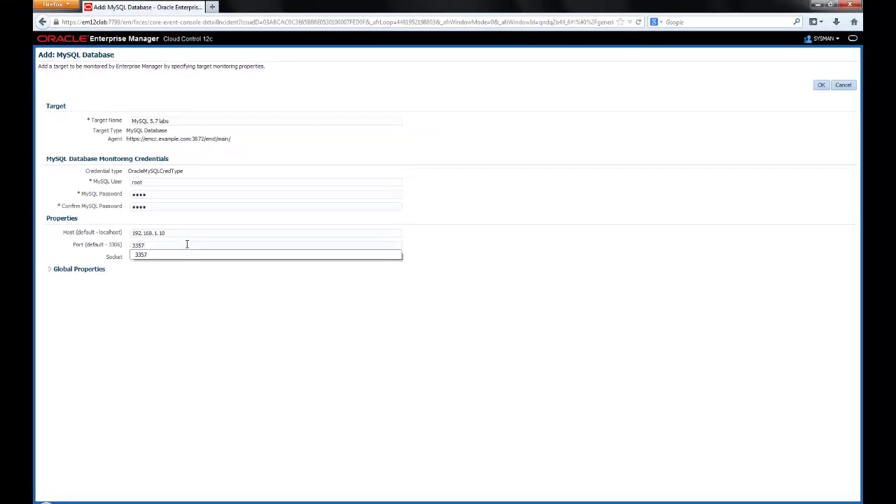
{"action": "left_click", "coordinate": [534, 217]}
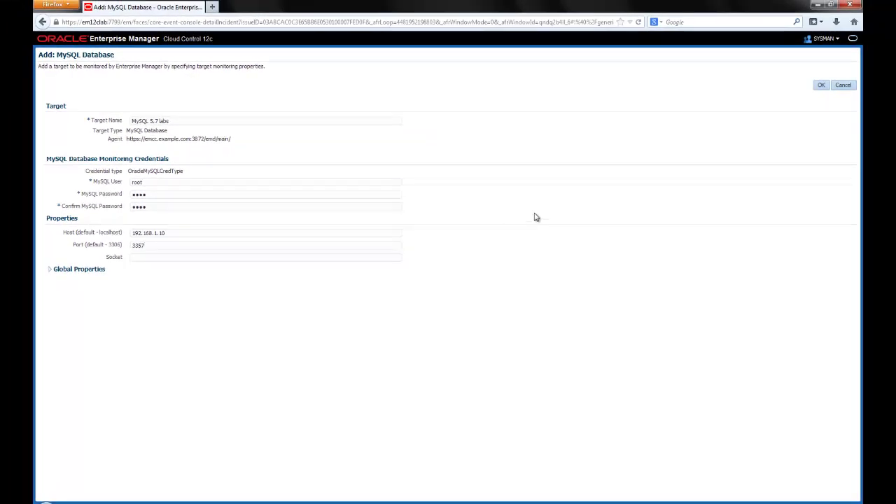
{"action": "left_click", "coordinate": [821, 85]}
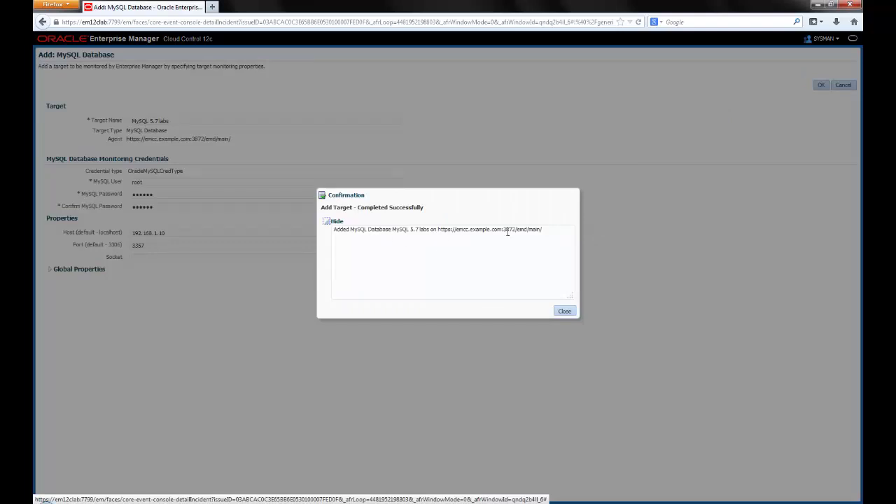
Dismiss the success confirmation and open the MySQL 5.6 Test Instance home page.
{"action": "left_click", "coordinate": [565, 312]}
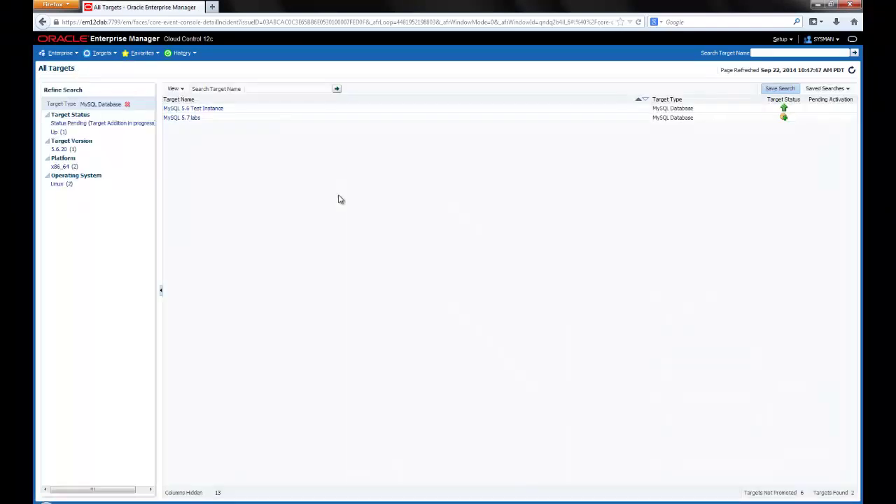
{"action": "left_click", "coordinate": [193, 110]}
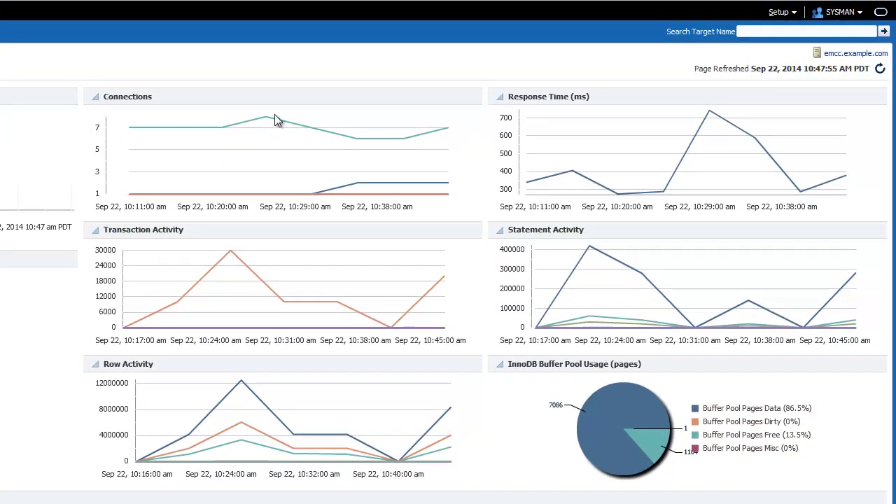
{"action": "mouse_move", "coordinate": [267, 118]}
{"action": "mouse_move", "coordinate": [760, 140]}
{"action": "mouse_move", "coordinate": [284, 302]}
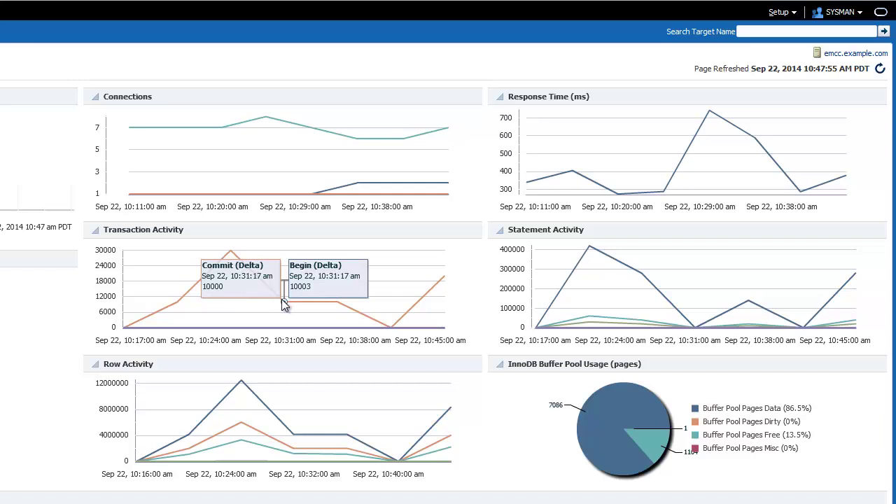
{"action": "mouse_move", "coordinate": [642, 276]}
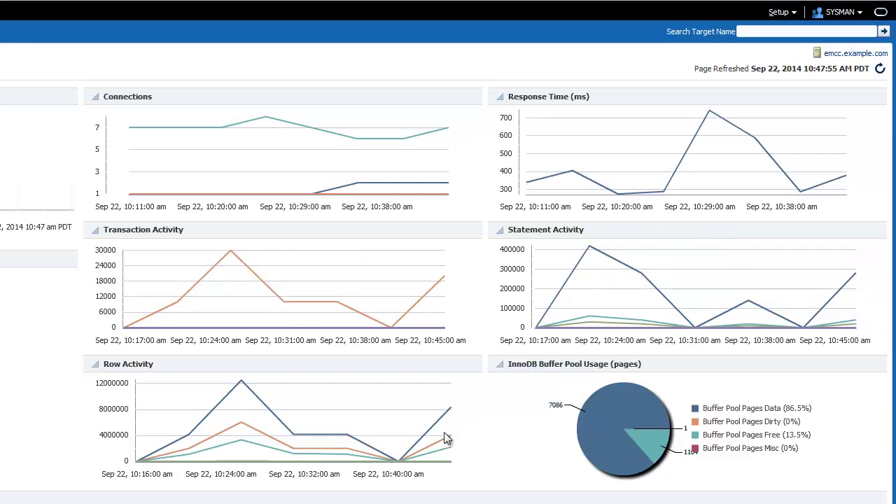
{"action": "mouse_move", "coordinate": [449, 453]}
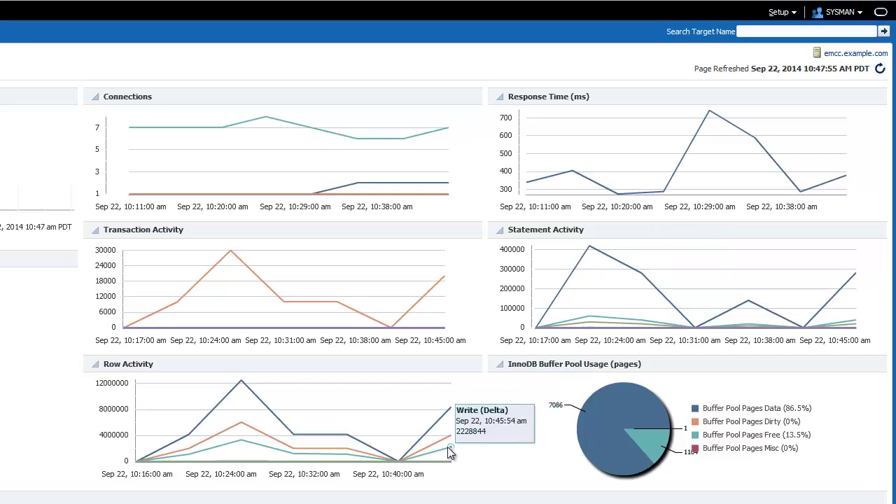
{"action": "mouse_move", "coordinate": [603, 416]}
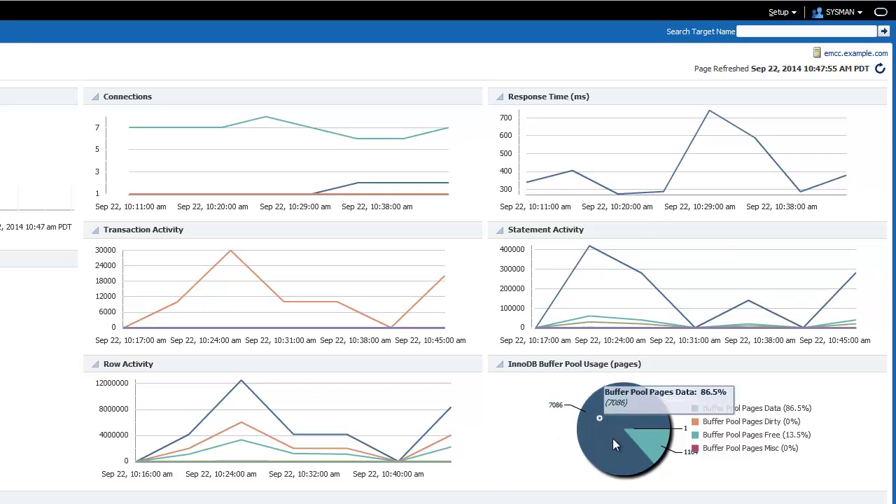
{"action": "mouse_move", "coordinate": [646, 443]}
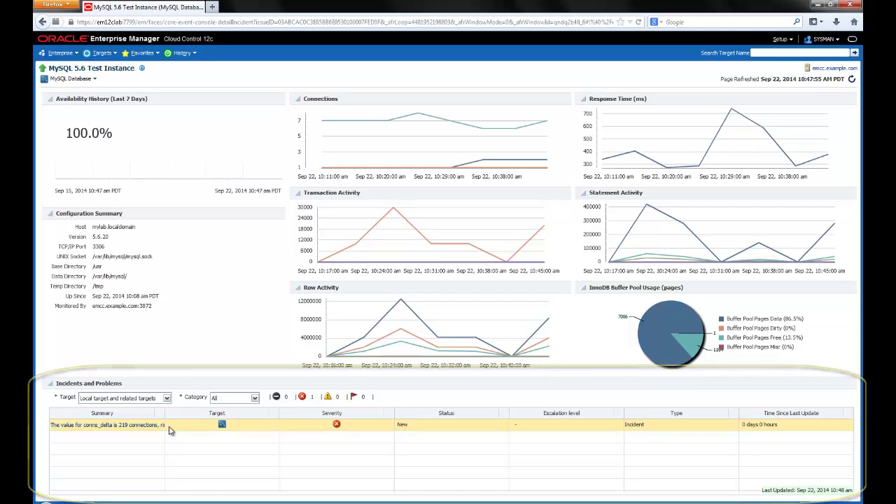
Open Monitoring > All Metrics for the MySQL 5.6 Test Instance.
{"action": "left_click", "coordinate": [79, 79]}
{"action": "mouse_move", "coordinate": [83, 103]}
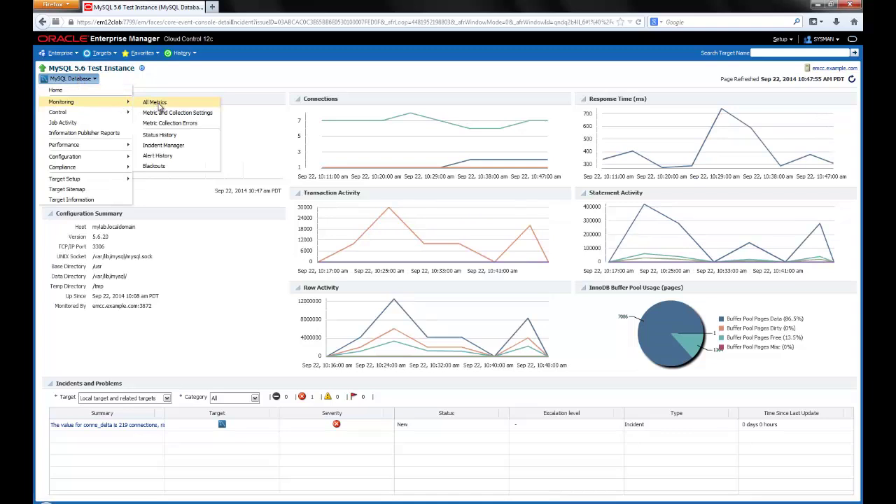
{"action": "left_click", "coordinate": [160, 105]}
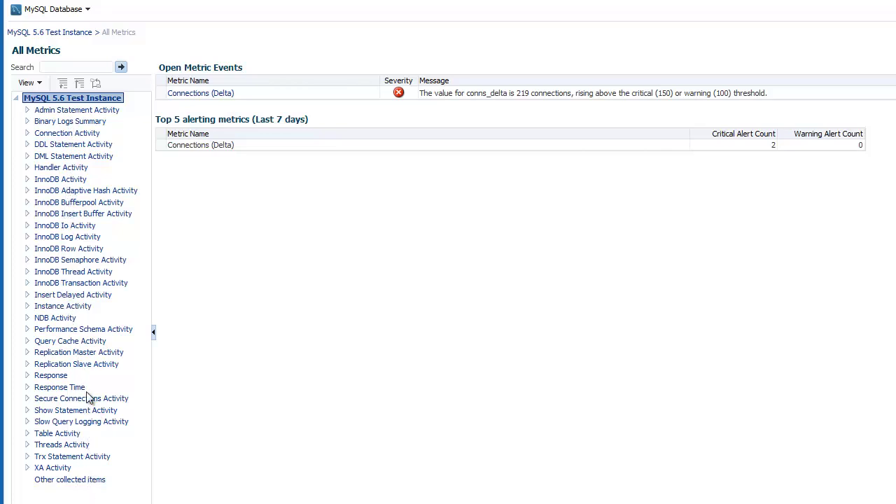
Inspect Connections (Delta) under Connection Activity and review its 100/150 thresholds without changing them.
{"action": "left_click", "coordinate": [26, 133]}
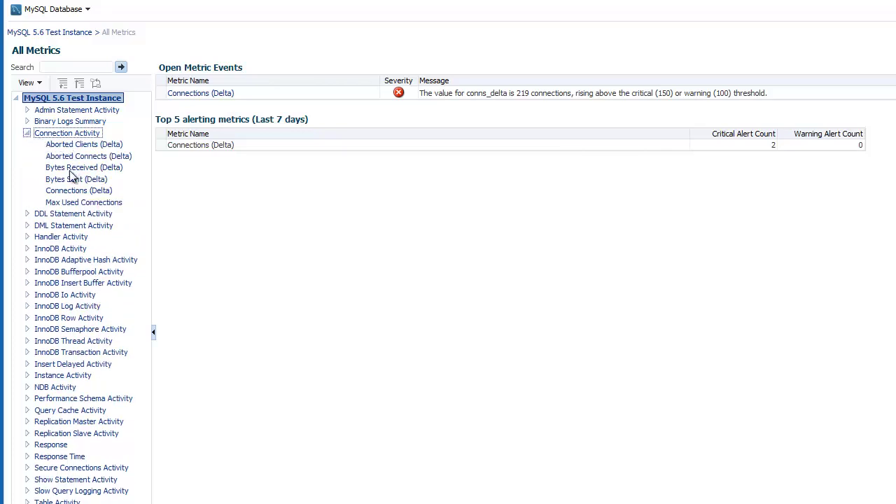
{"action": "left_click", "coordinate": [72, 193]}
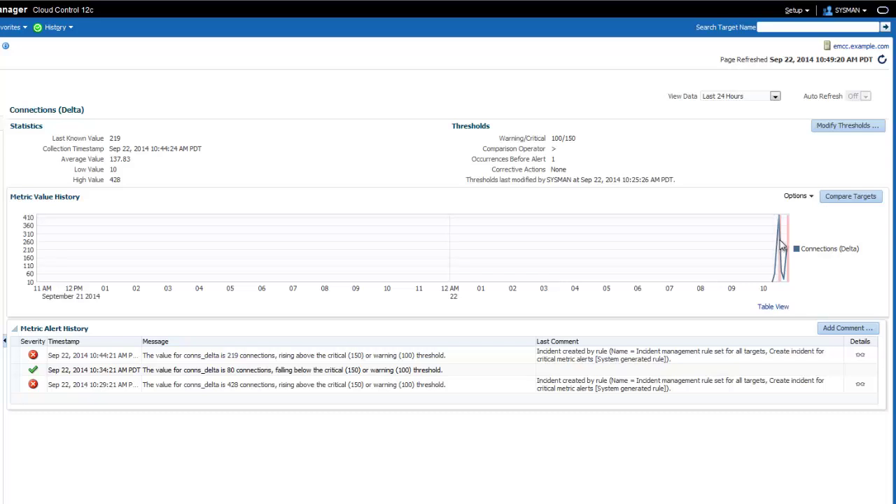
{"action": "mouse_move", "coordinate": [783, 240]}
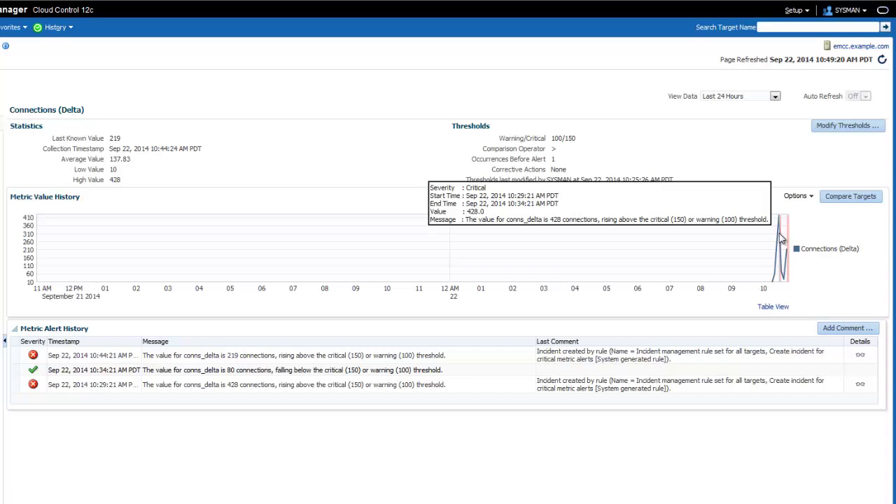
{"action": "left_click", "coordinate": [829, 129]}
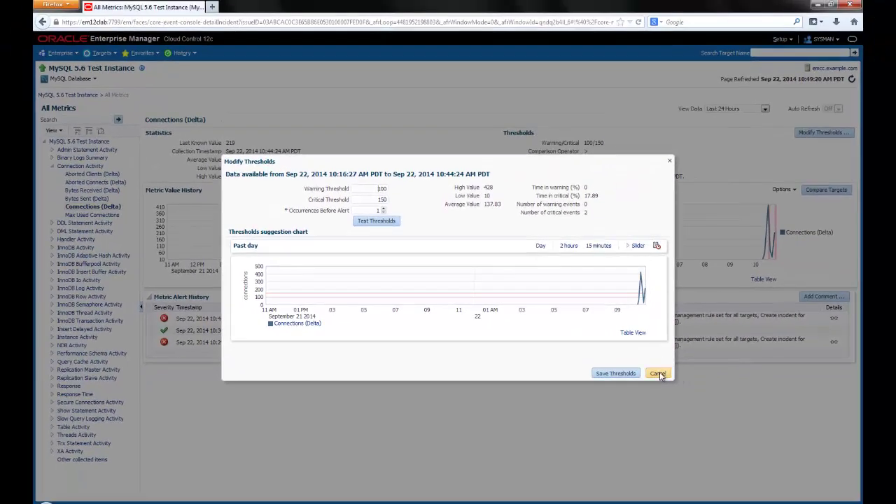
{"action": "left_click", "coordinate": [732, 402]}
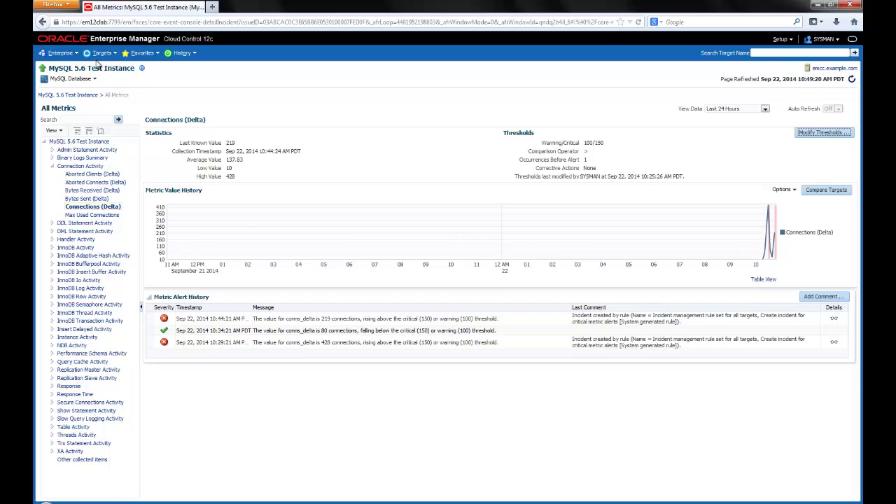
Go back to the instance home page, then bring up the Performance submenu of the target menu.
{"action": "left_click", "coordinate": [76, 78]}
{"action": "left_click", "coordinate": [81, 91]}
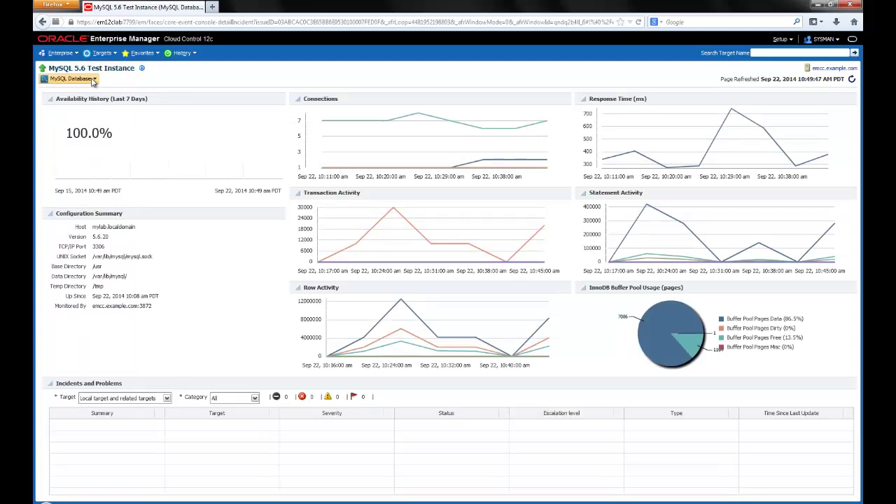
{"action": "left_click", "coordinate": [93, 80]}
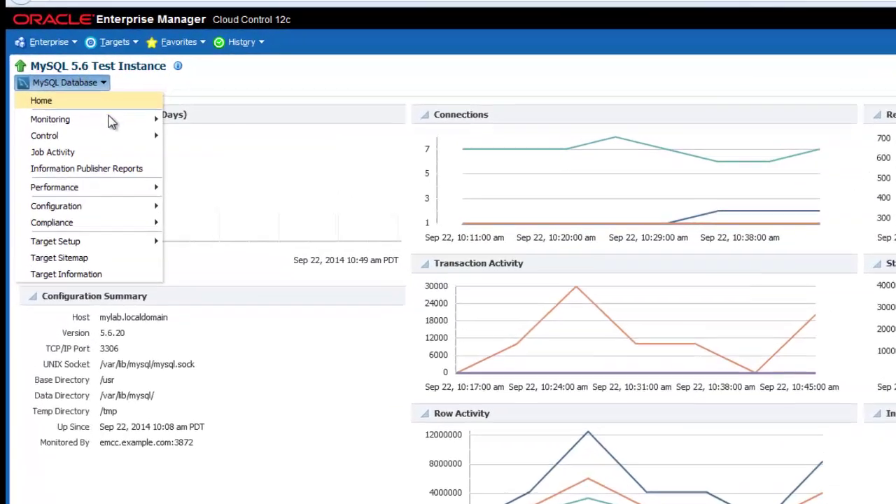
{"action": "mouse_move", "coordinate": [98, 104]}
{"action": "mouse_move", "coordinate": [130, 202]}
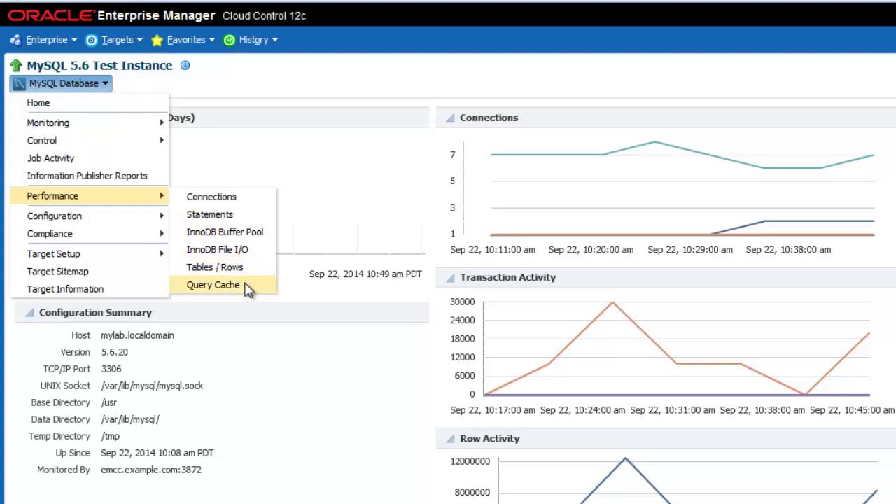
{"action": "left_click", "coordinate": [212, 196]}
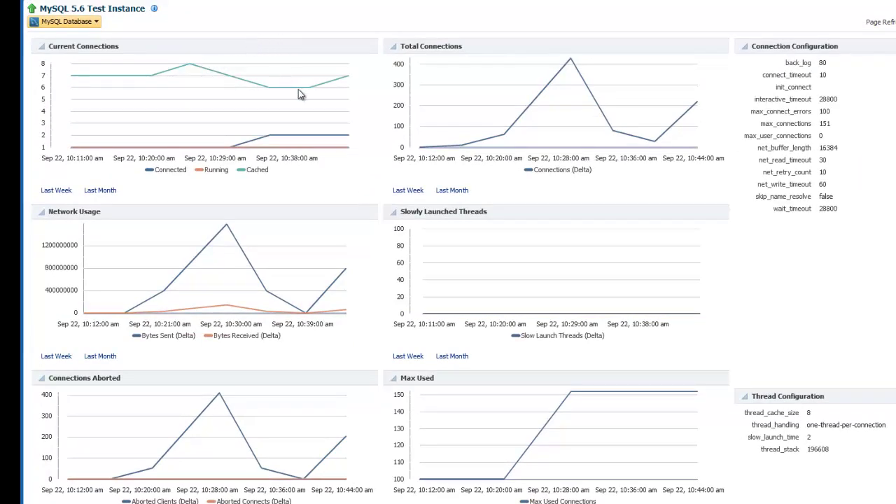
{"action": "mouse_move", "coordinate": [310, 93]}
{"action": "mouse_move", "coordinate": [571, 62]}
{"action": "mouse_move", "coordinate": [572, 396]}
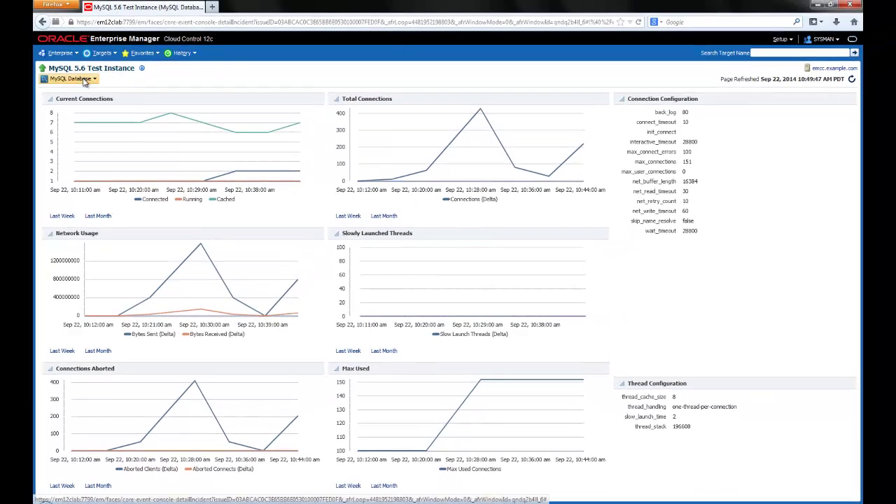
{"action": "left_click", "coordinate": [75, 79]}
{"action": "left_click", "coordinate": [84, 91]}
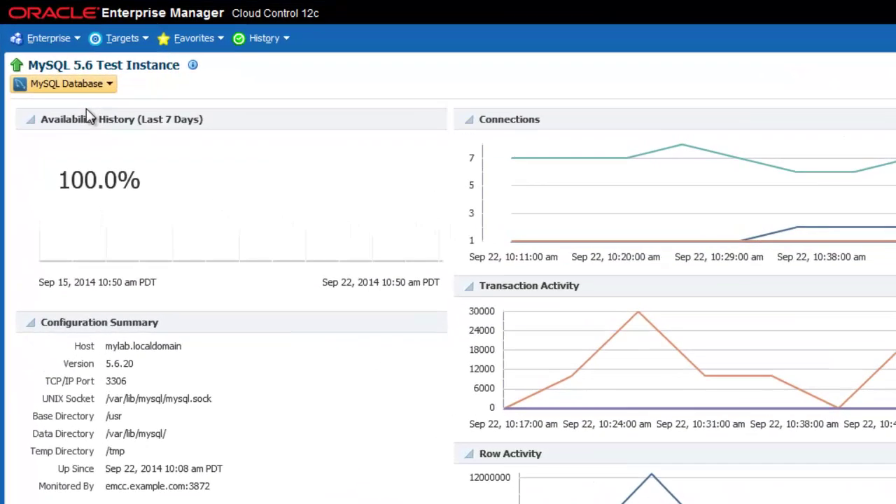
Open Configuration > History for the MySQL 5.6 Test Instance.
{"action": "left_click", "coordinate": [70, 84]}
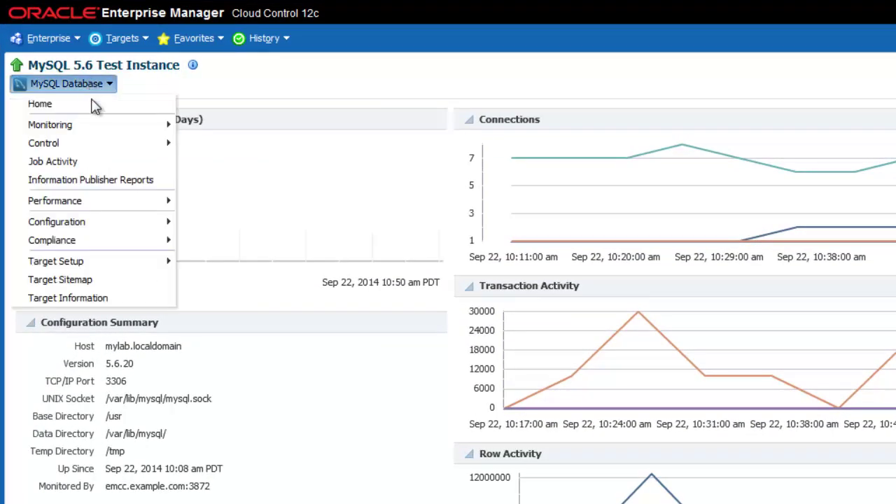
{"action": "mouse_move", "coordinate": [108, 221]}
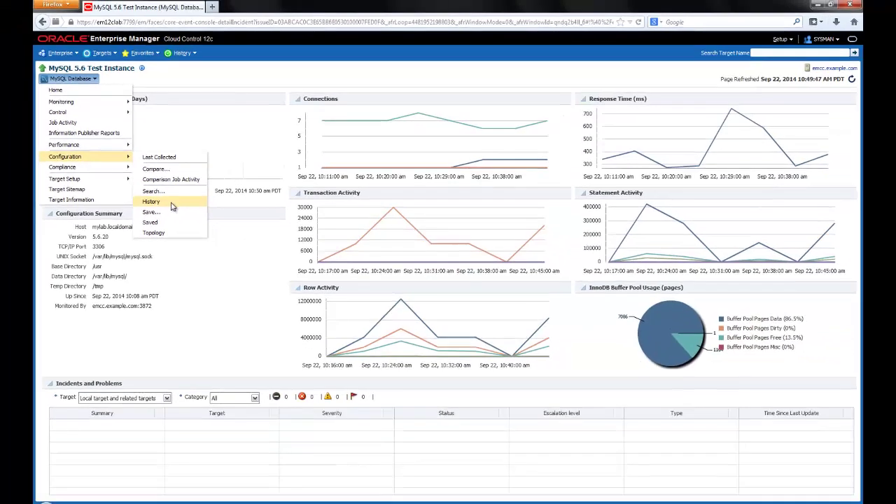
{"action": "left_click", "coordinate": [245, 303]}
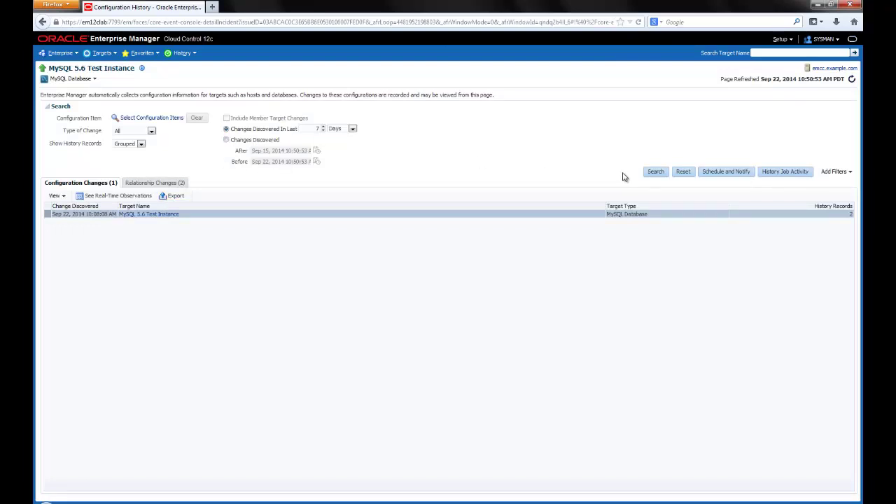
Search configuration history and review the Monitored By and Hosted By relationship changes.
{"action": "left_click", "coordinate": [656, 174]}
{"action": "left_click", "coordinate": [157, 184]}
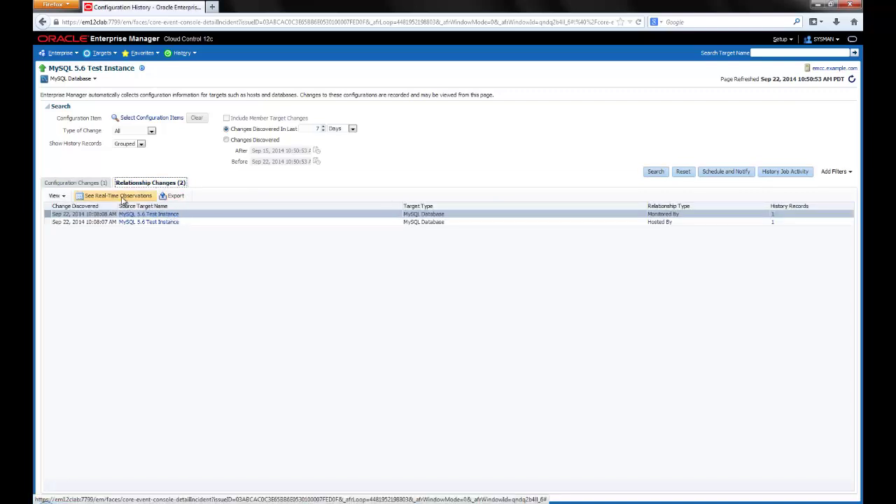
{"action": "left_click", "coordinate": [78, 184]}
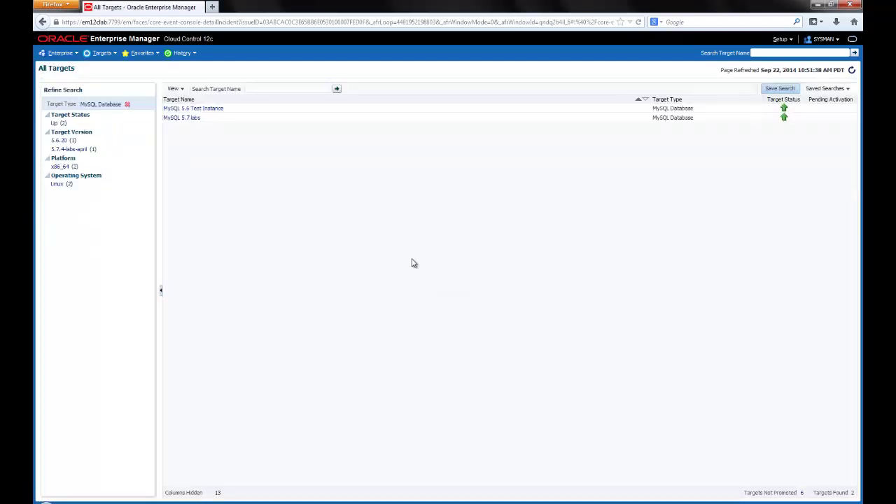